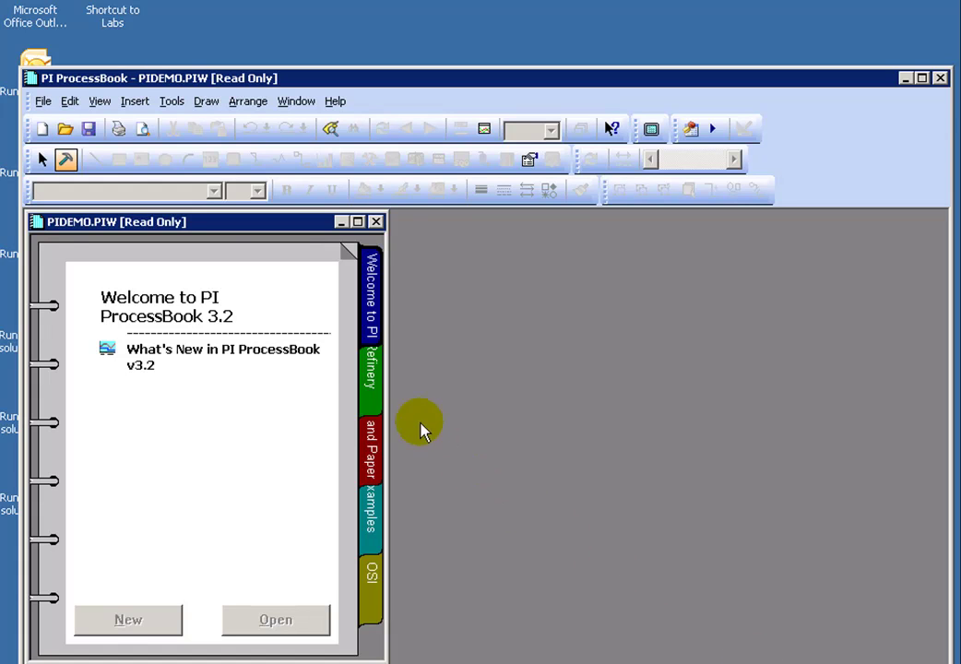
- Open the File menu of the read-only PIDEMO workbook
click(44, 103)
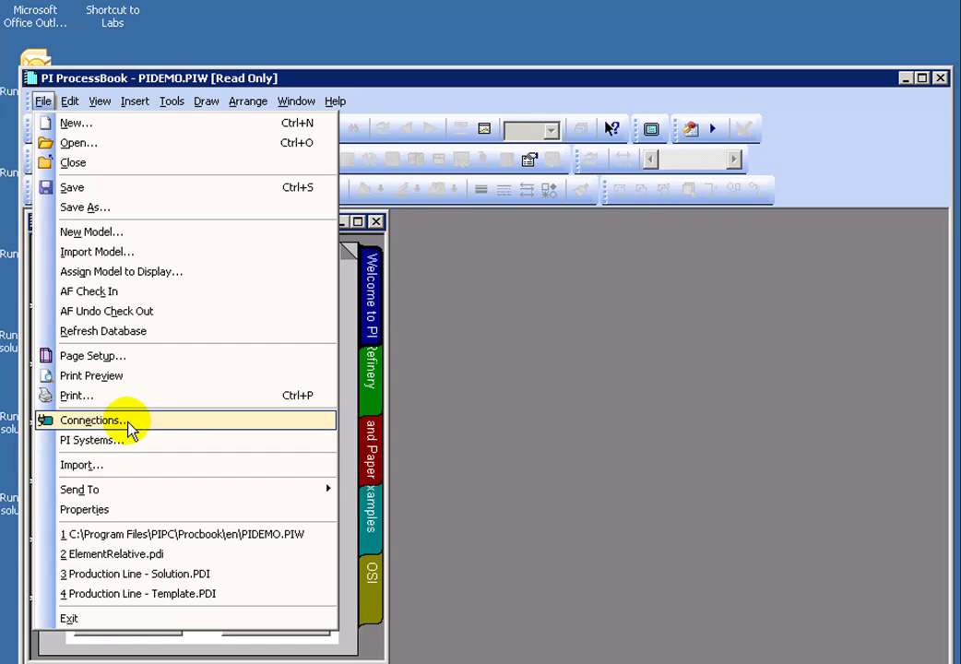
- Check the OSISOFT-TRNG server connection in PI Connection Manager, then close it
click(129, 423)
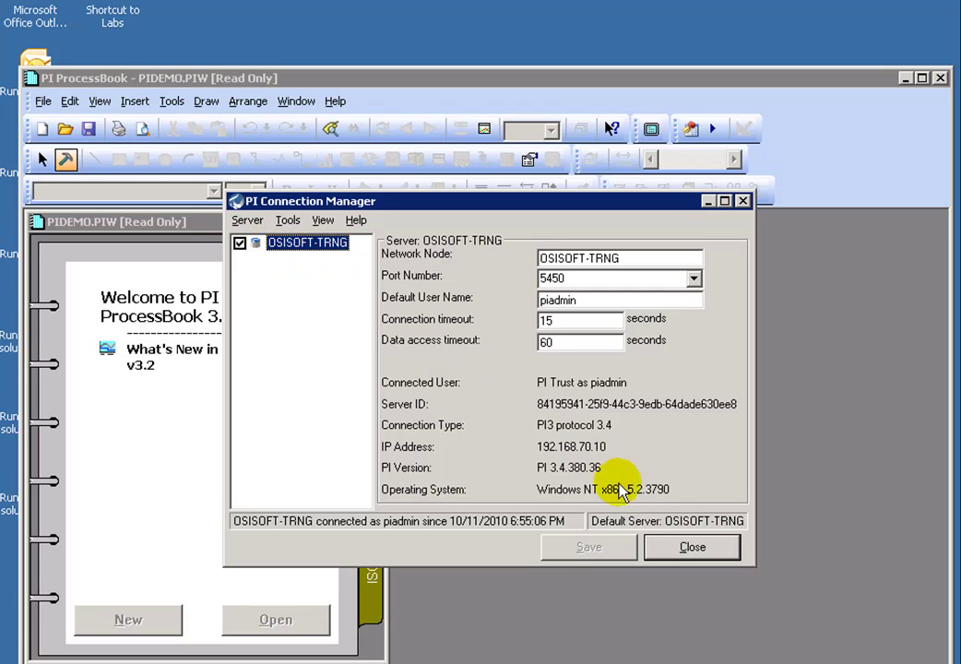
click(671, 548)
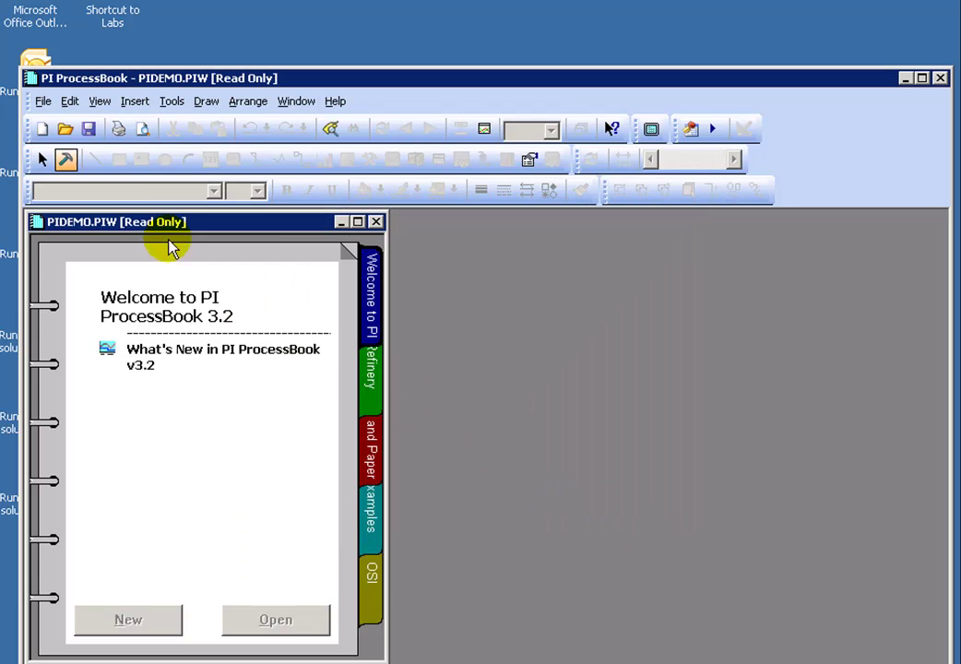
click(43, 102)
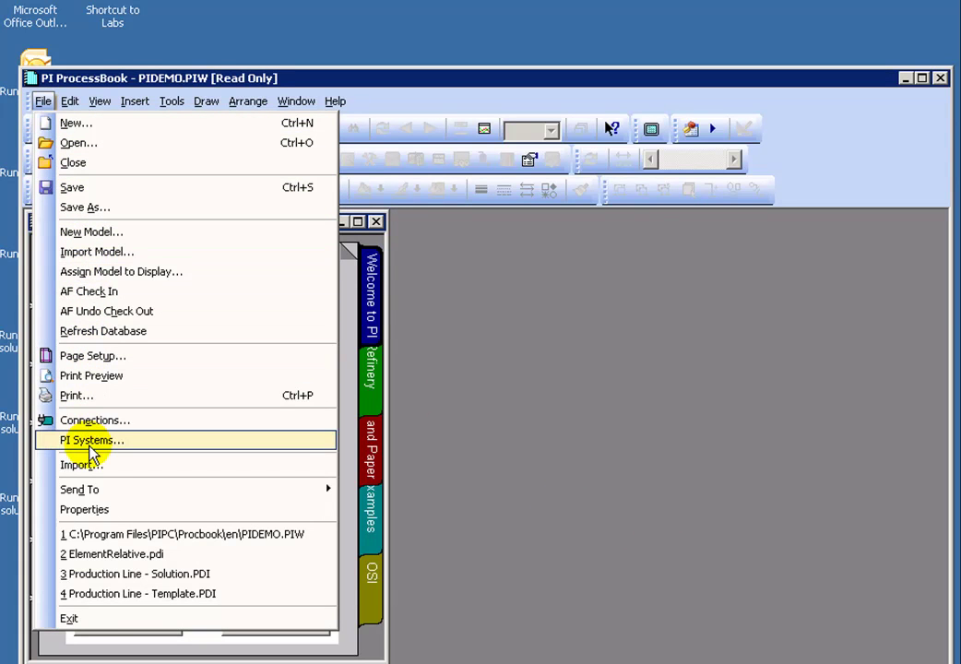
click(90, 441)
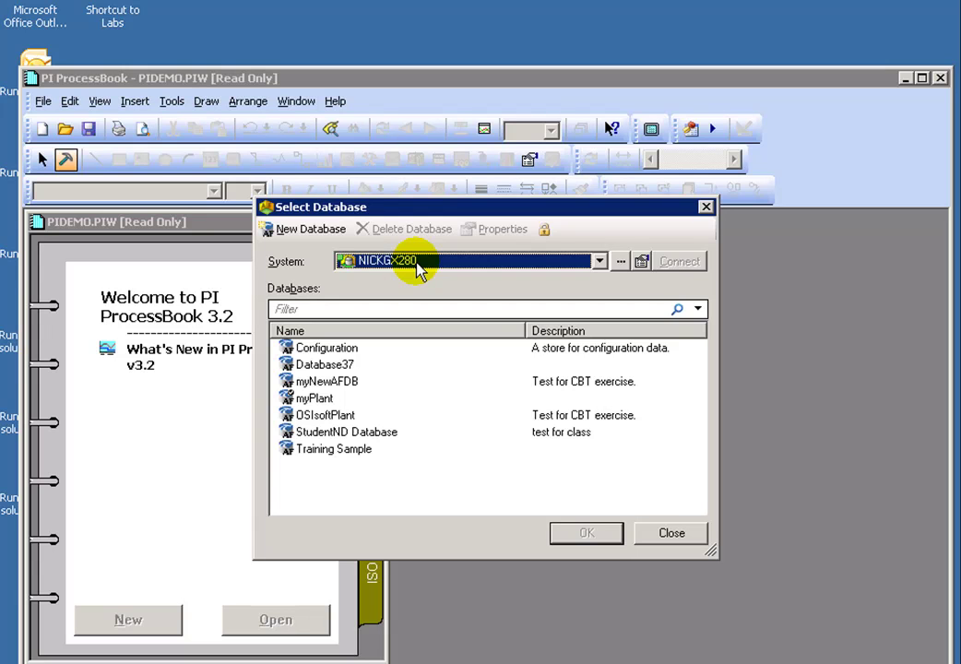
click(672, 540)
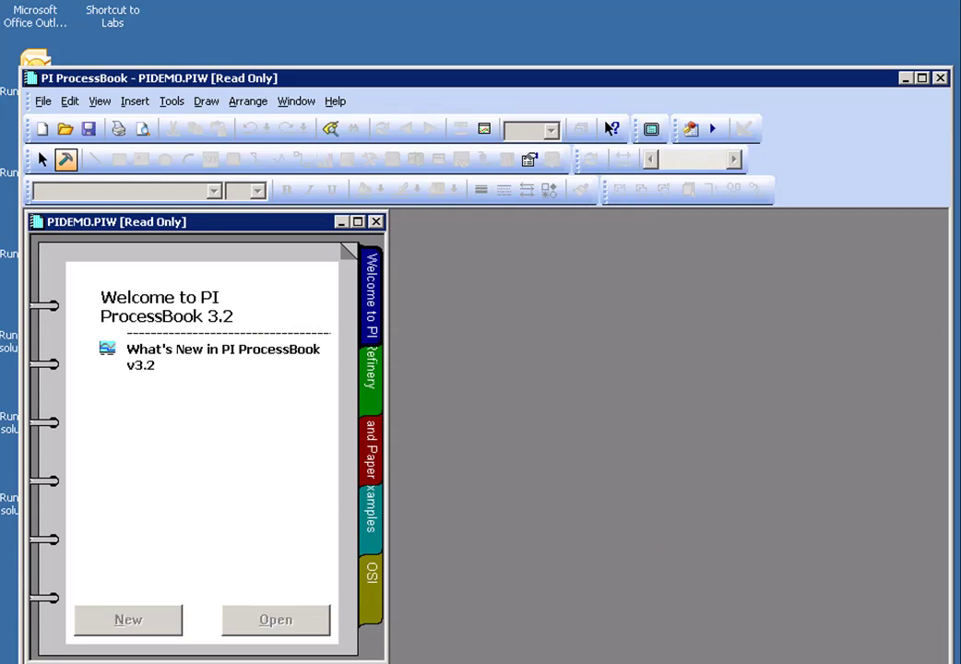
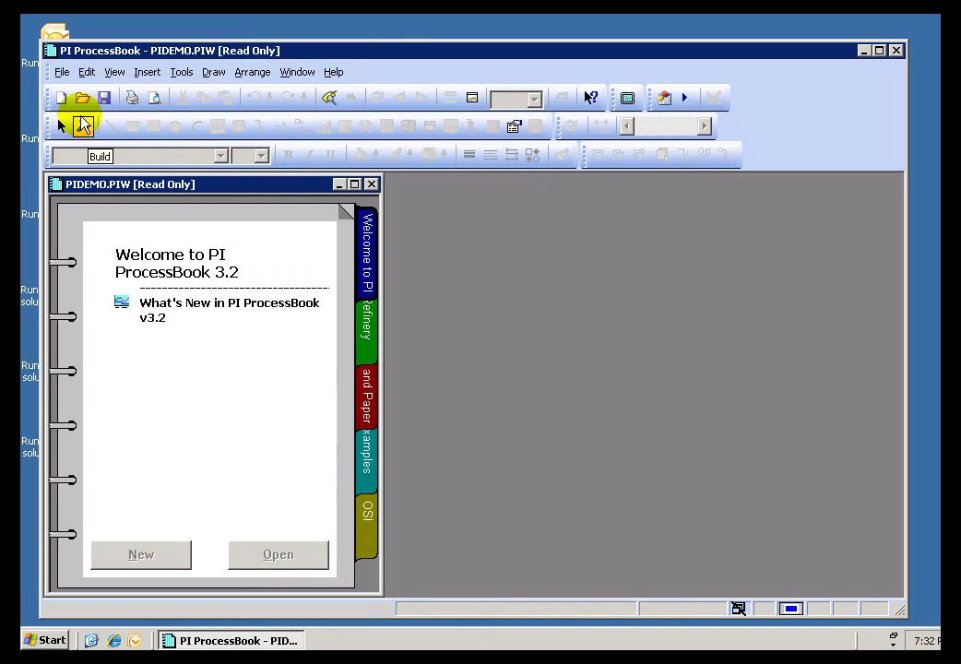
- View the PI server connection details from the File menu, then dismiss them
click(63, 73)
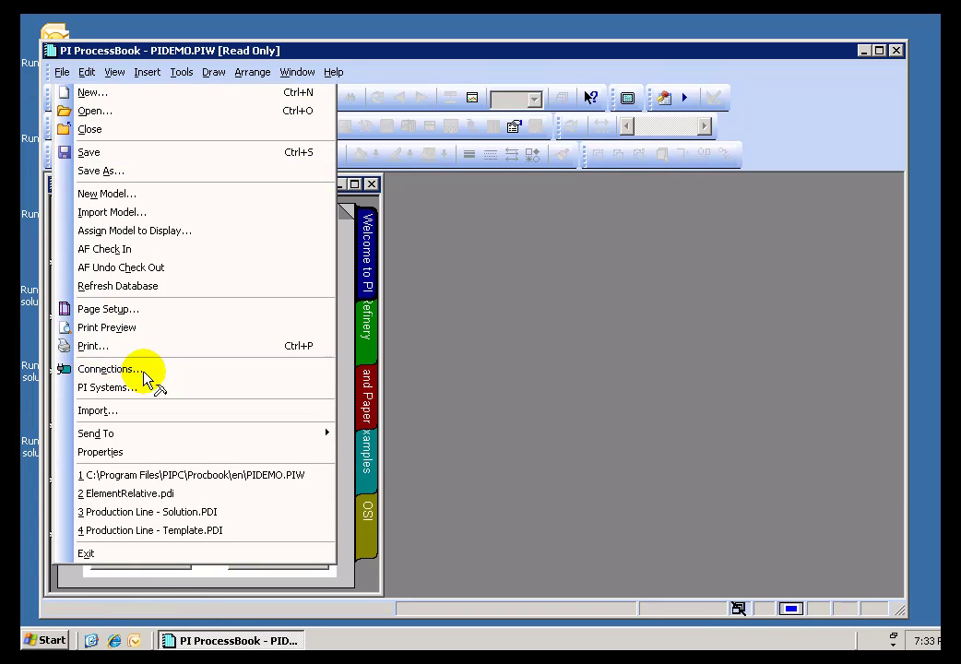
click(145, 374)
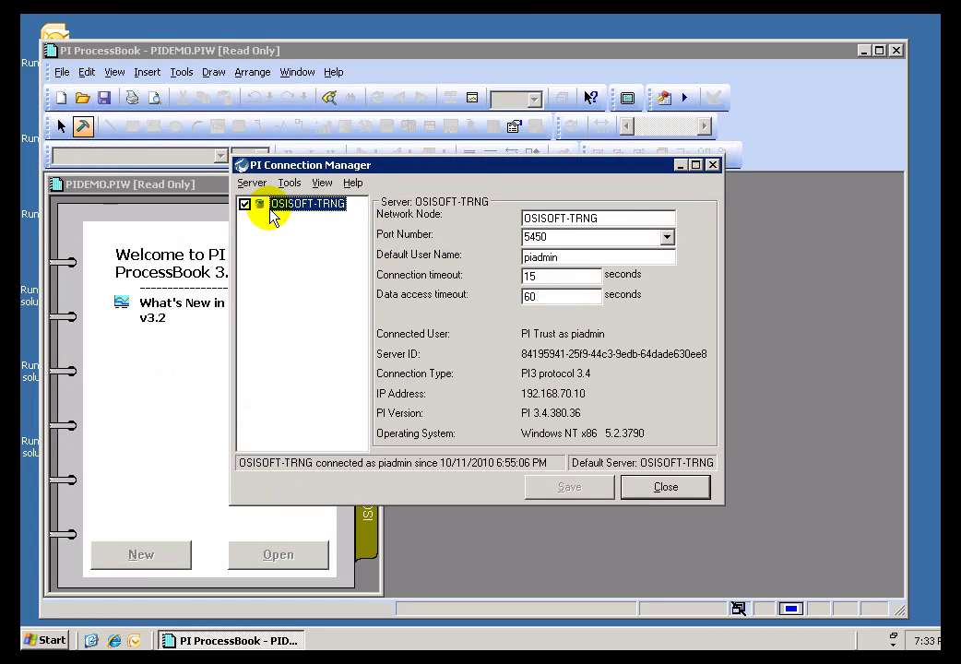
click(654, 491)
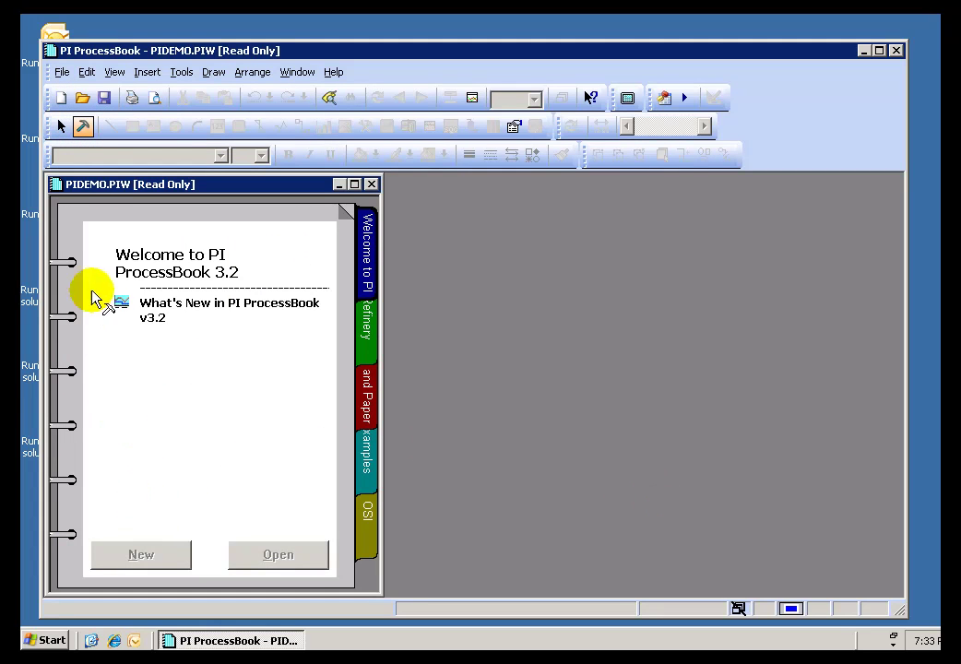
- In the AF database picker, switch the system to OSISOFT-TRNG and connect
click(61, 72)
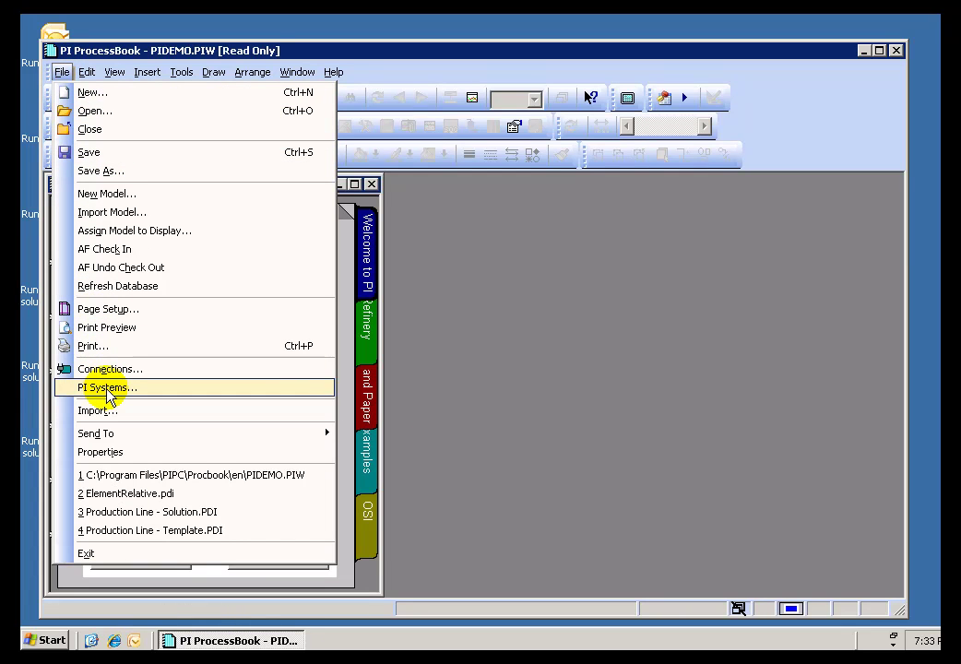
click(129, 399)
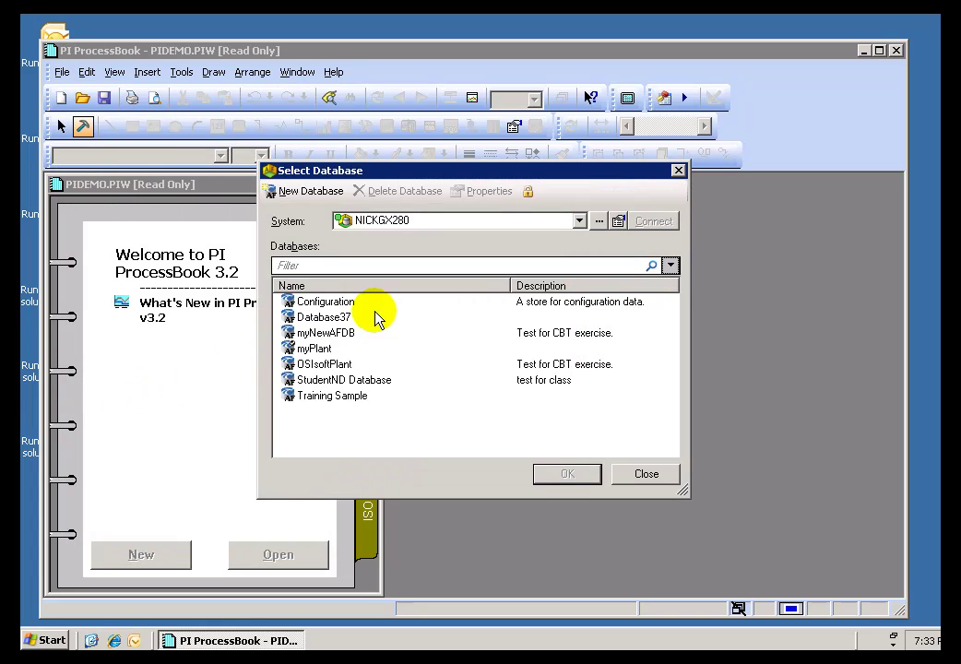
click(581, 222)
click(383, 240)
click(580, 222)
click(397, 252)
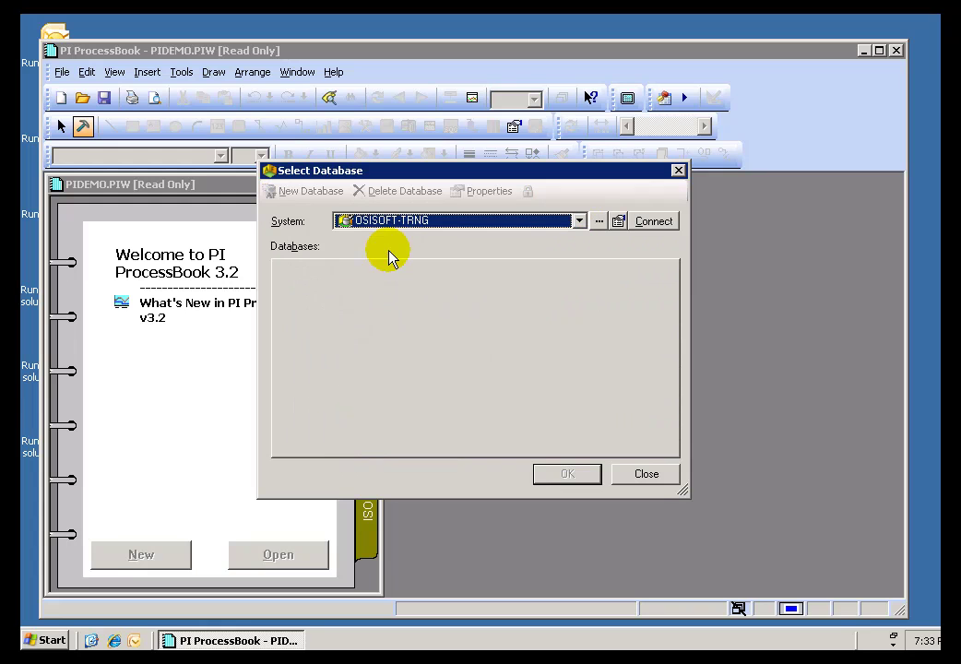
click(655, 223)
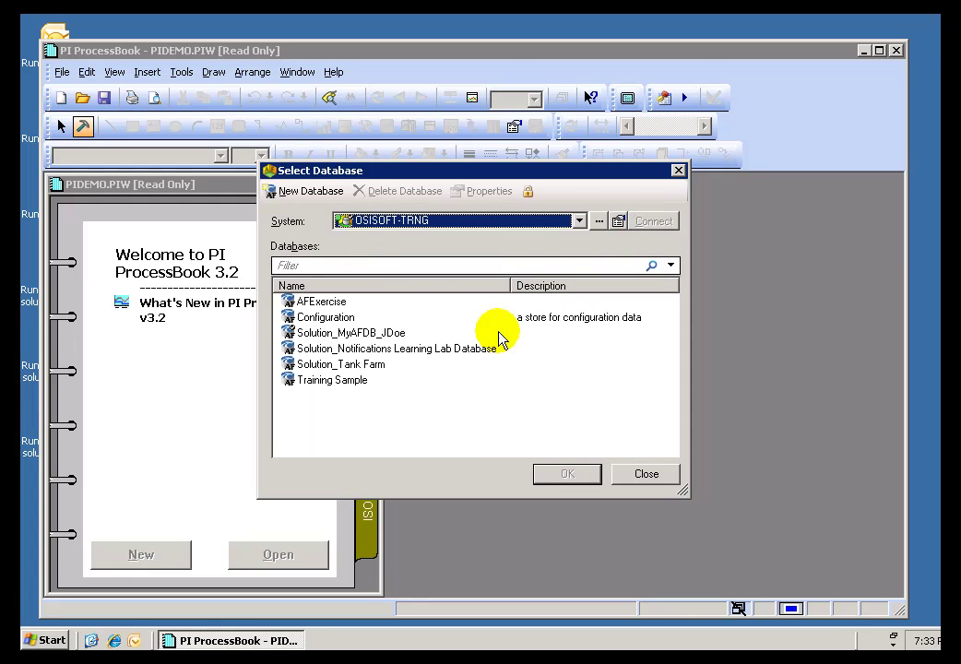
- Browse OSISOFT-TRNG's databases, then return to NICKGX280 and select OSIsoftPlant
click(314, 301)
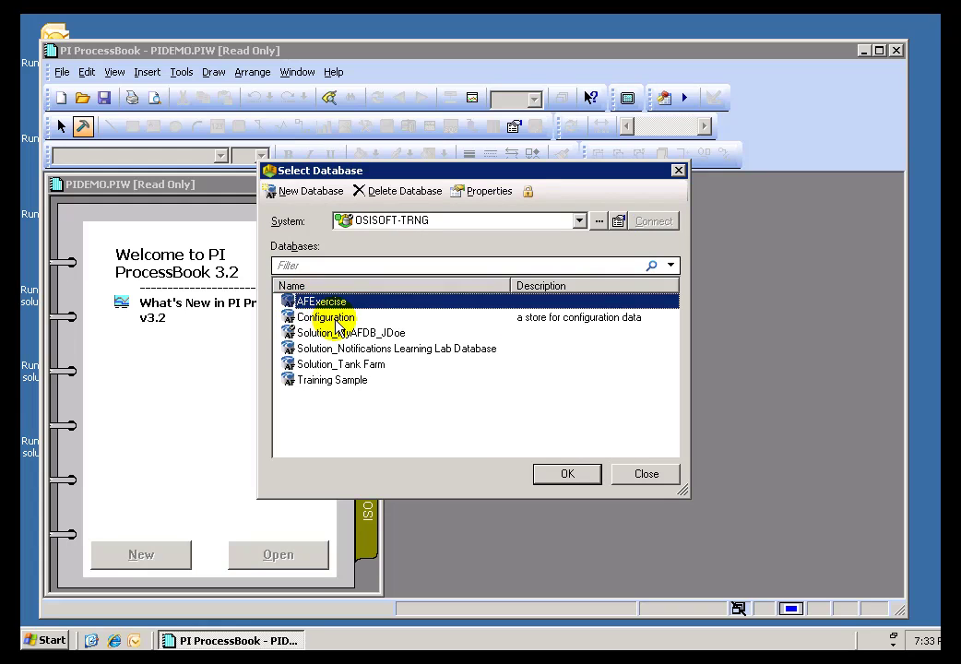
click(327, 318)
click(286, 348)
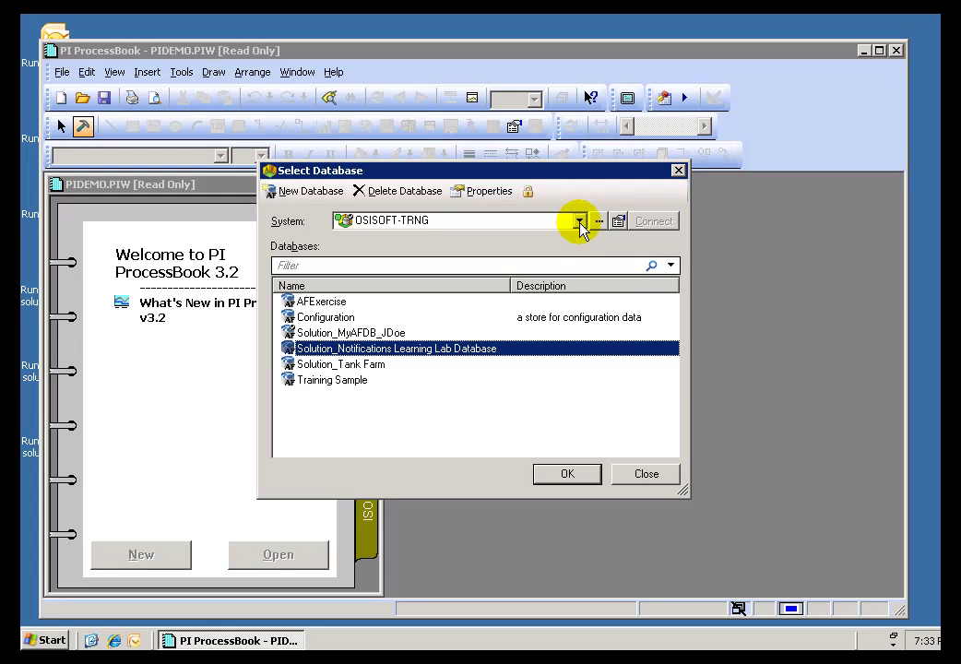
click(579, 222)
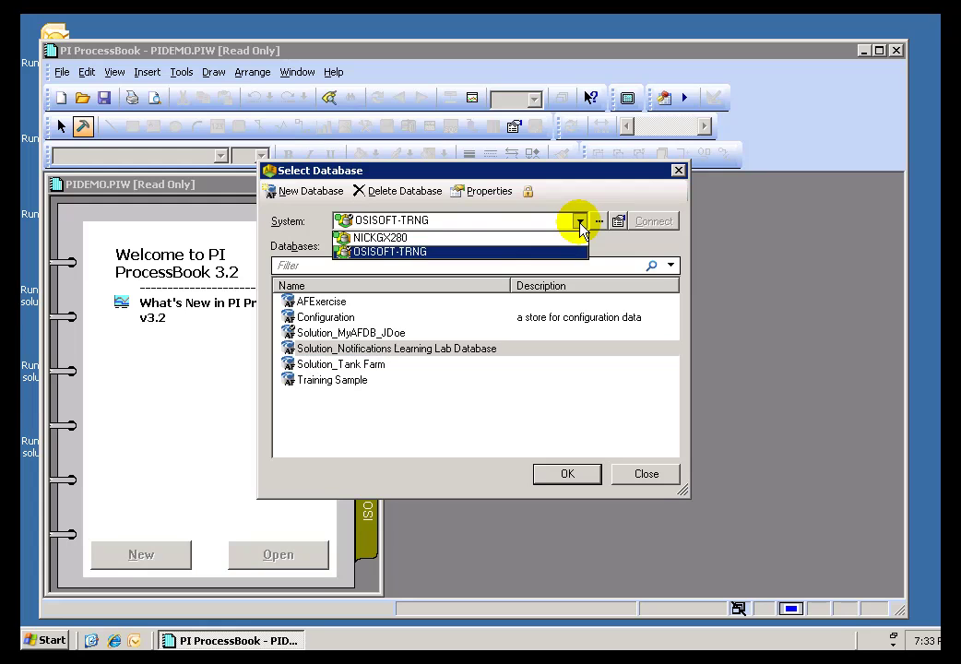
click(398, 240)
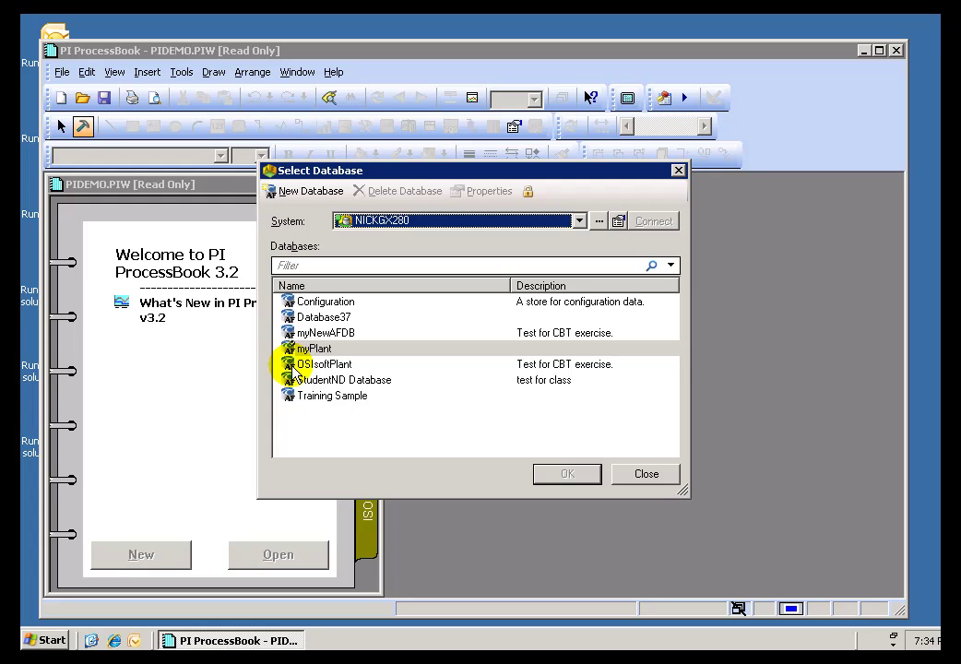
click(287, 366)
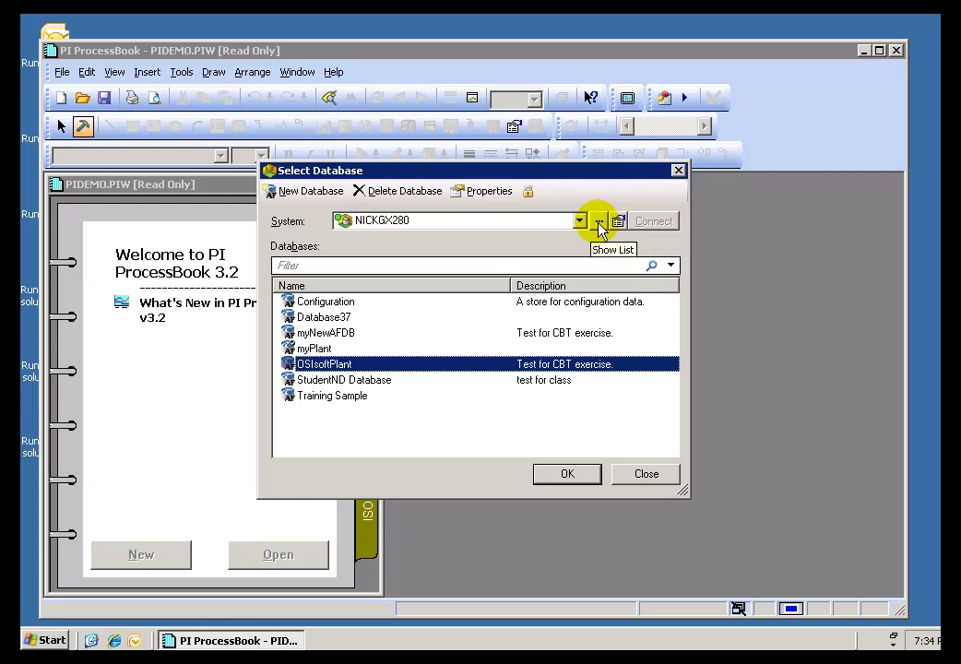
click(598, 223)
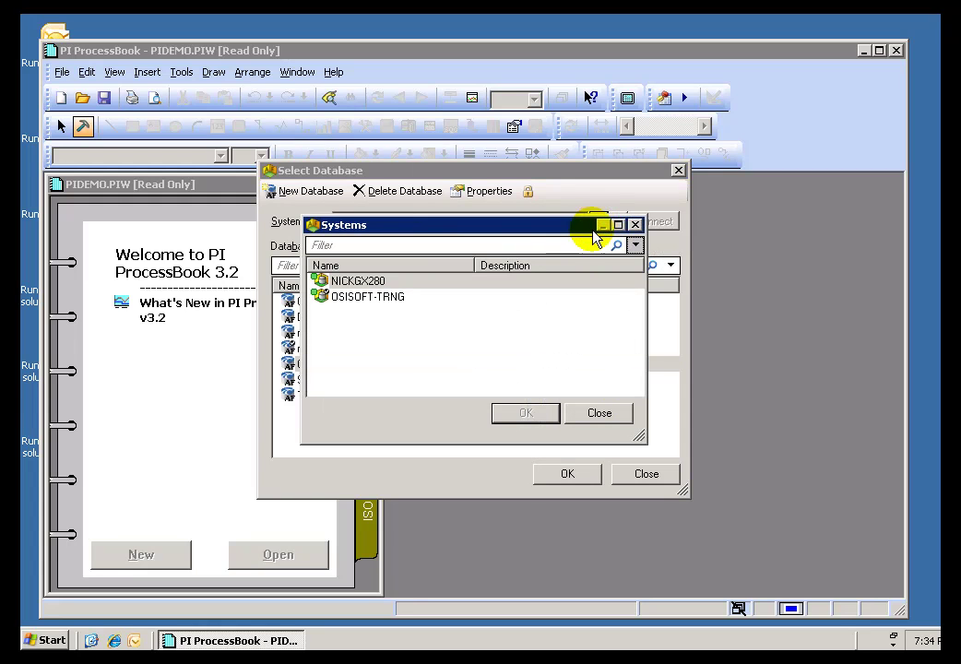
right_click(381, 328)
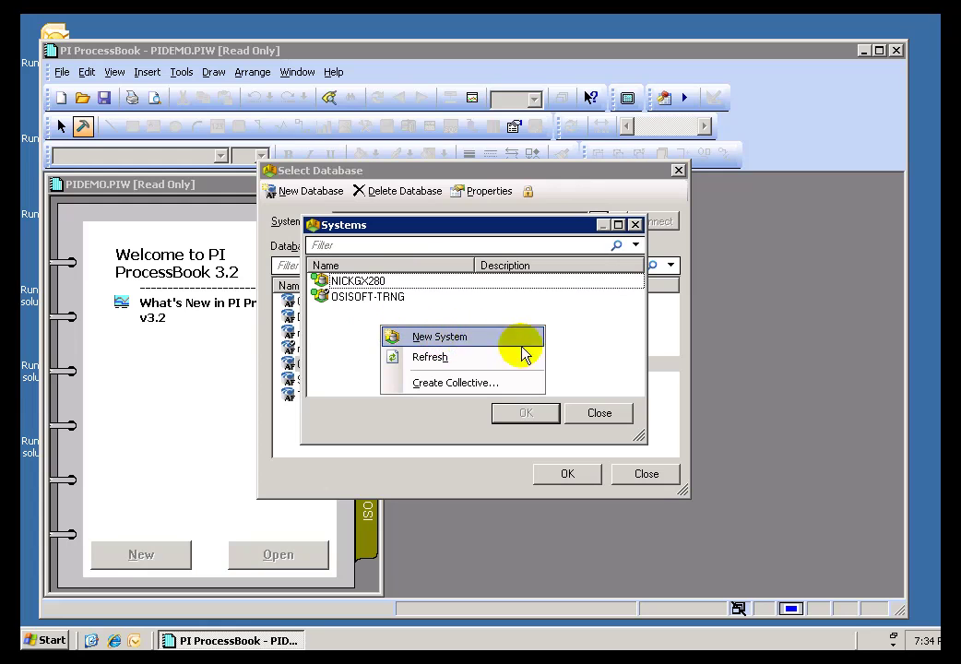
click(601, 415)
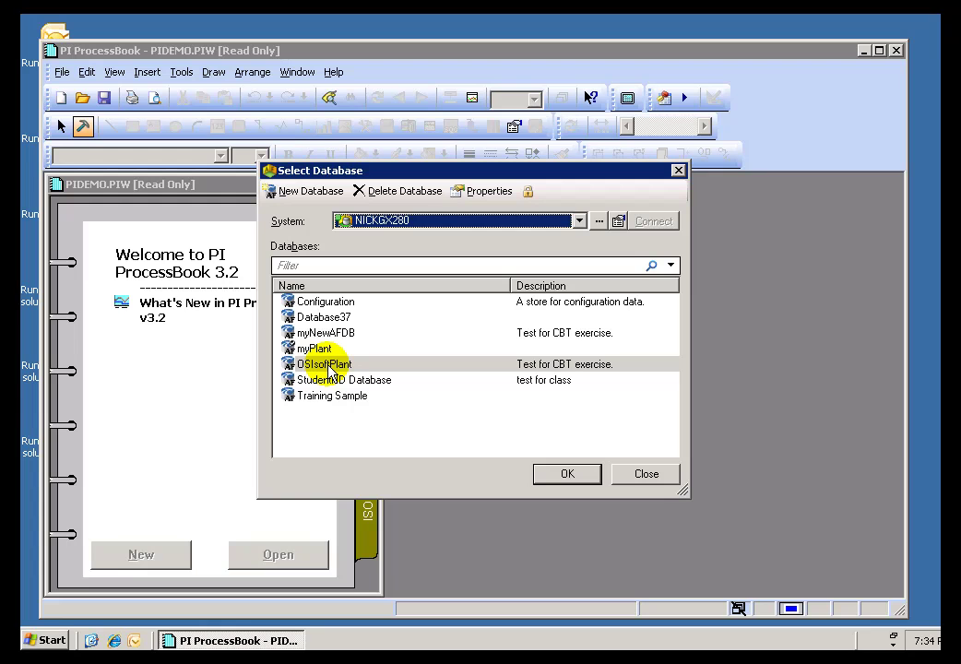
- Keep NICKGX280 as the system, select OSIsoftPlant, and confirm it with OK
click(391, 221)
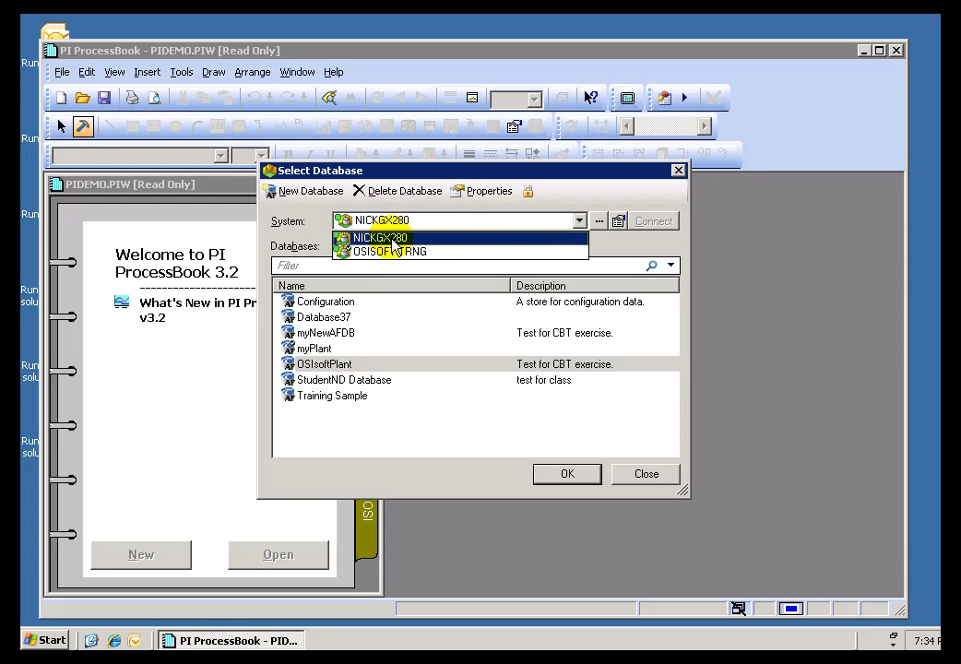
click(393, 240)
click(324, 366)
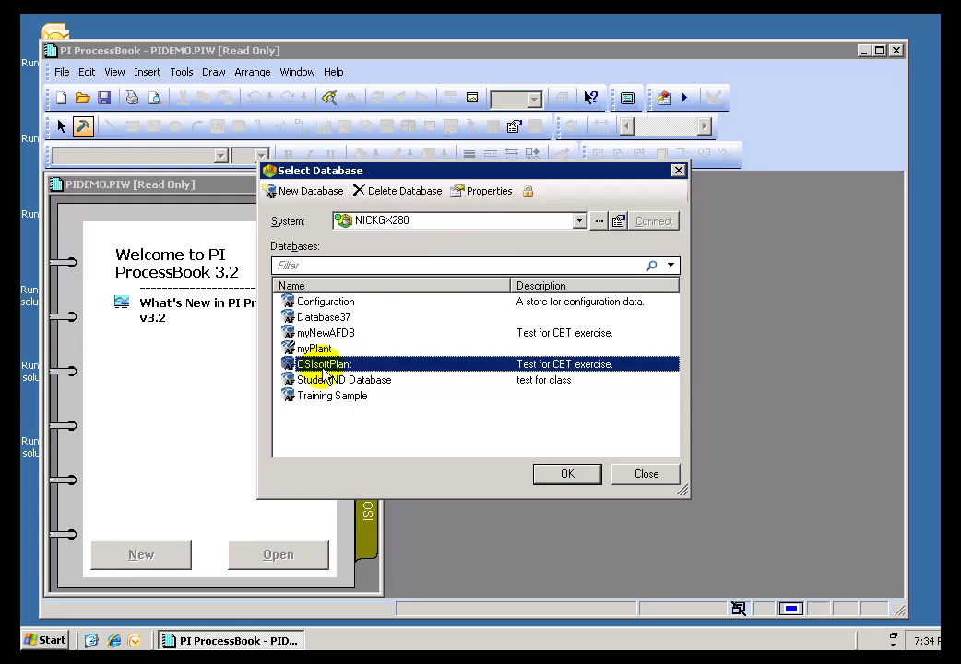
click(567, 475)
click(561, 475)
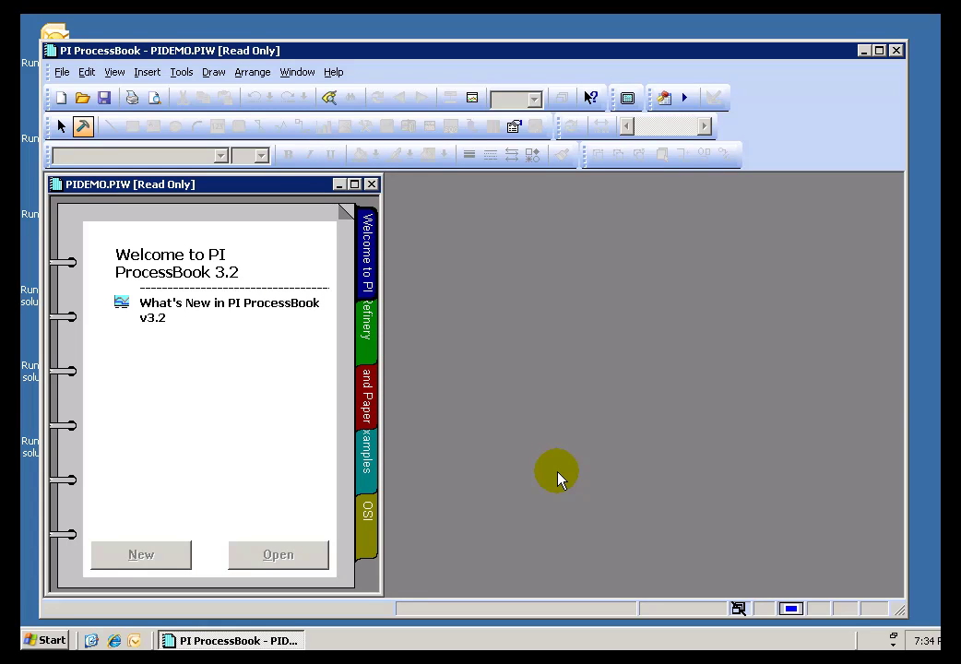